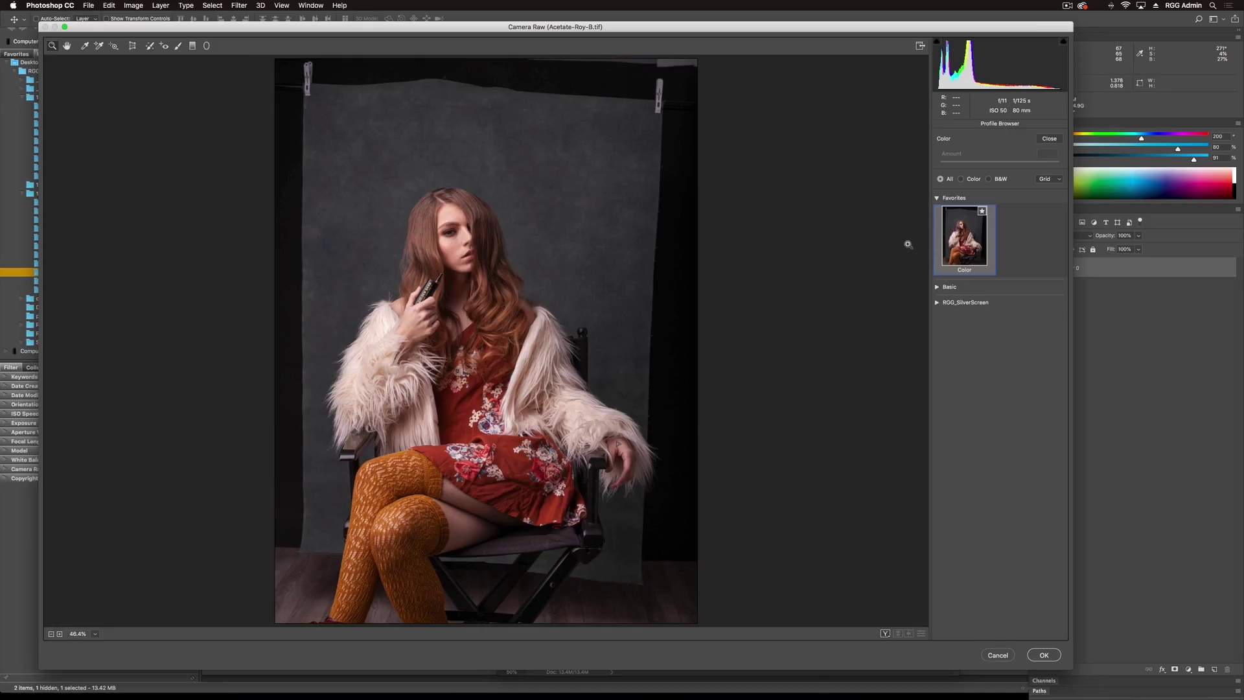
Step: Apply RGG_01_ChromeSunday from the RGG_SilverScreen group to the portrait and leave the profile list
{"action": "left_click", "coordinate": [936, 302]}
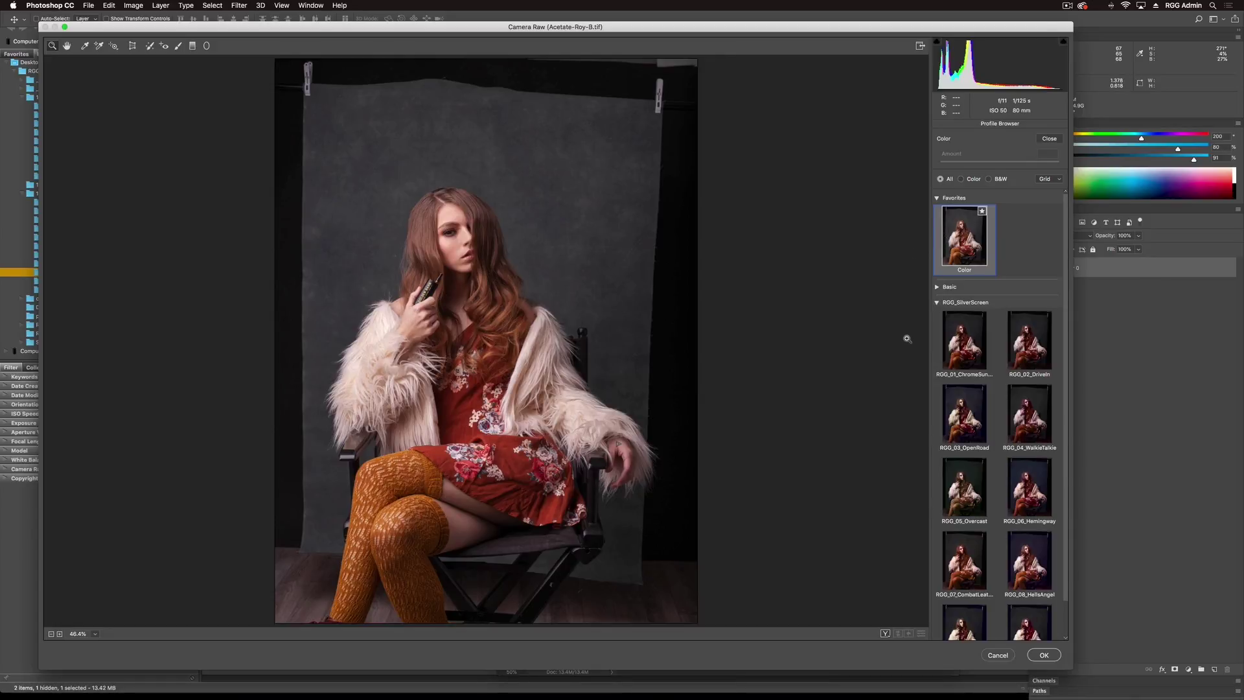
{"action": "left_click", "coordinate": [964, 340]}
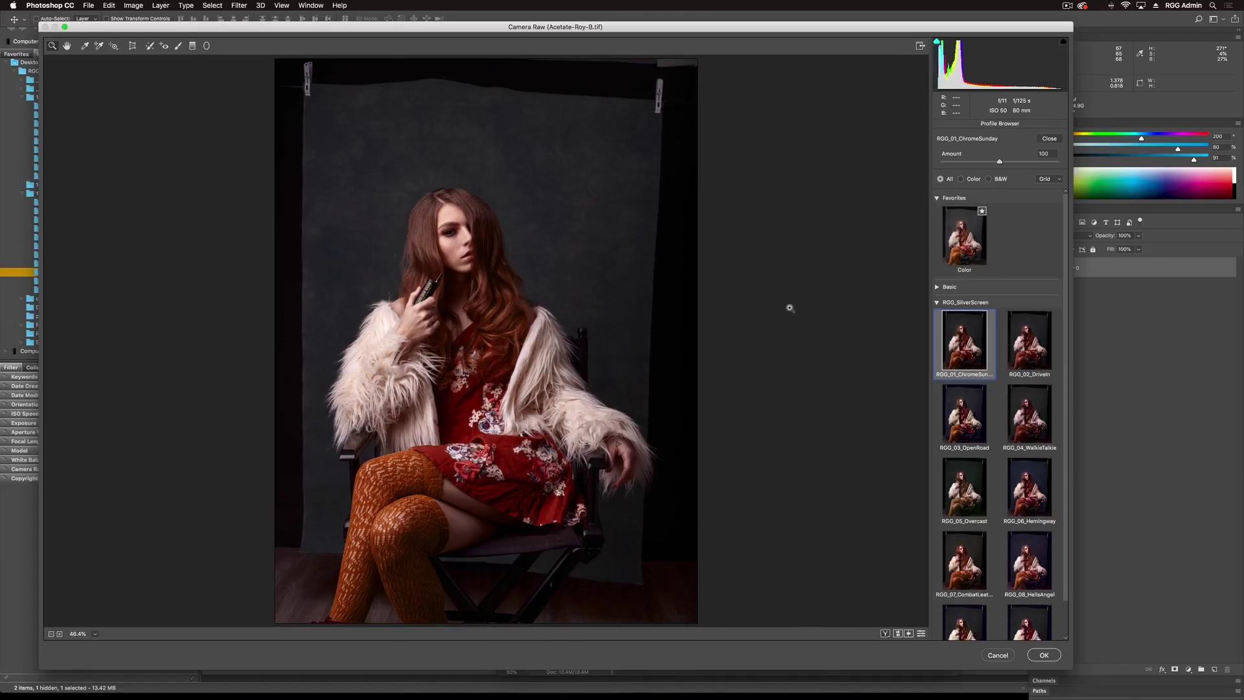
{"action": "left_click", "coordinate": [1047, 138]}
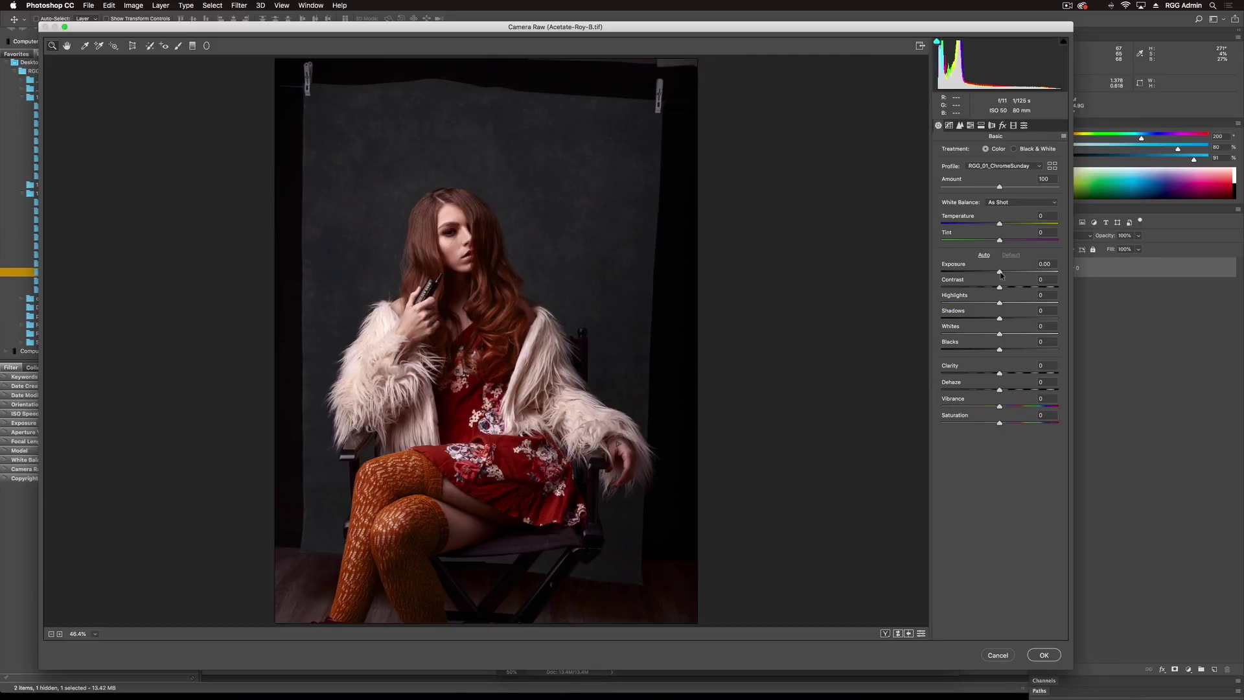
Step: Set the portrait's Exposure to +0.35 and raise Shadows to about +12
{"action": "left_click_drag", "start_coordinate": [1001, 274], "coordinate": [1005, 275]}
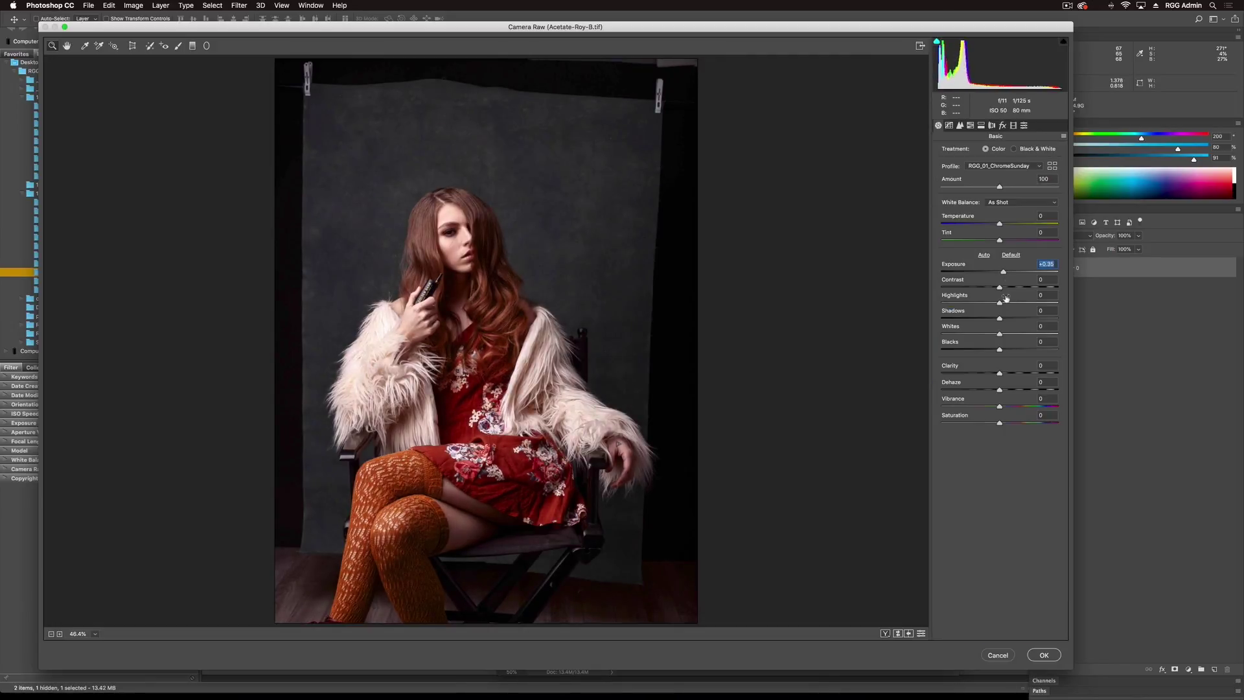
{"action": "left_click_drag", "start_coordinate": [1000, 318], "coordinate": [1010, 351]}
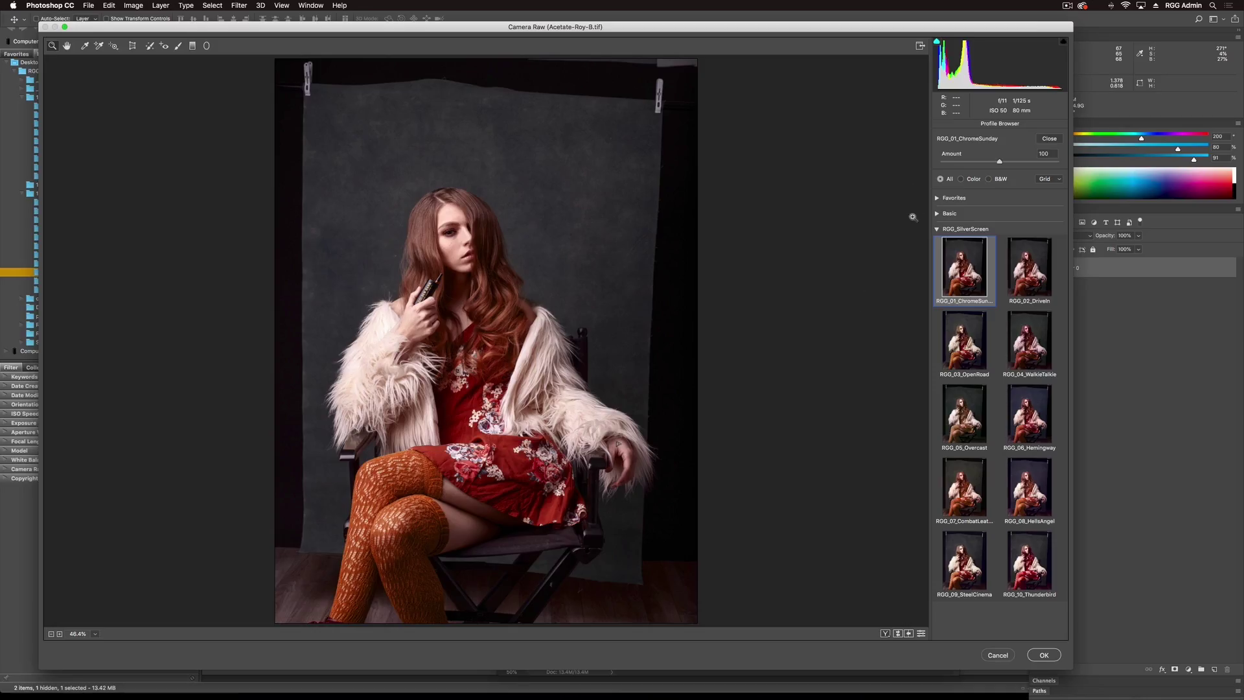
Step: Preview SilverScreen profiles RGG_02_DriveIn through RGG_10_Thunderbird one by one on the portrait
{"action": "left_click", "coordinate": [937, 199]}
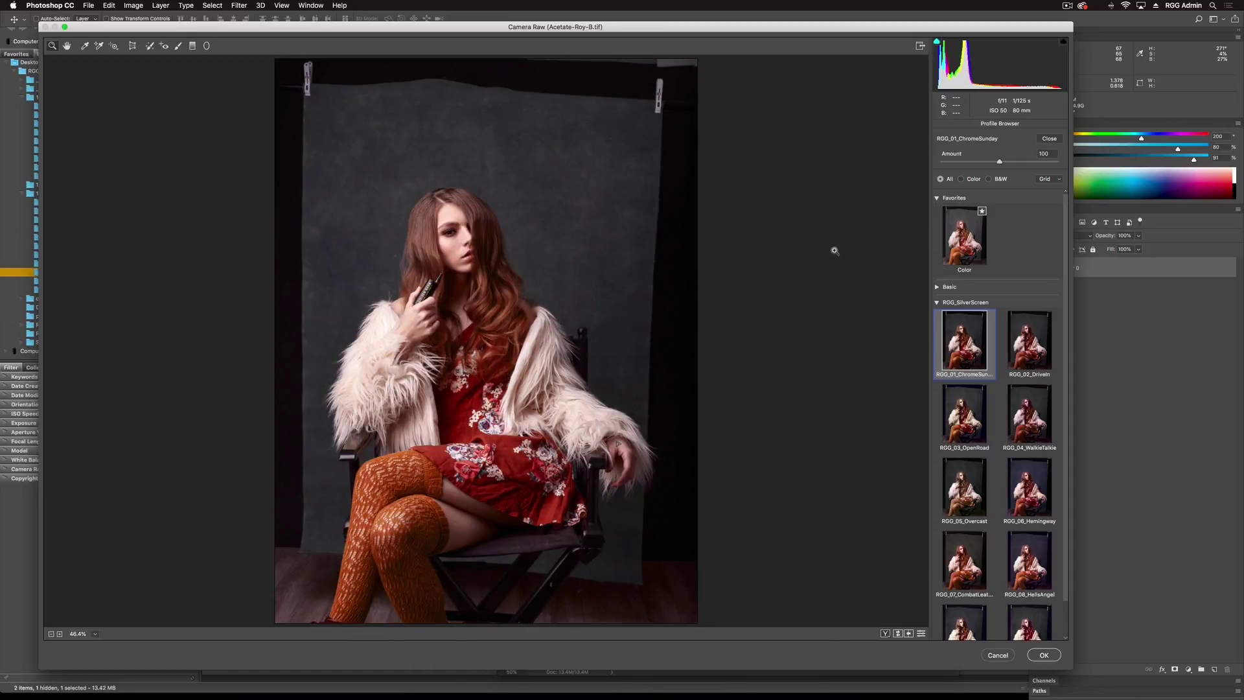
{"action": "key", "text": "Right"}
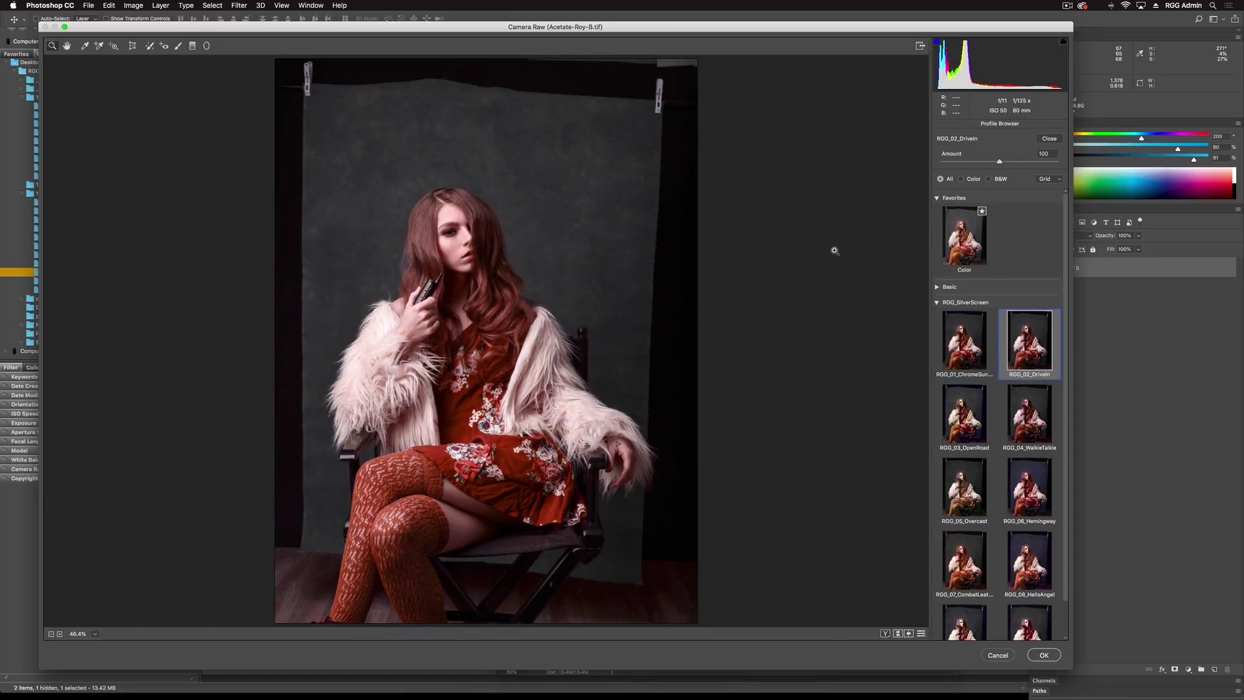
{"action": "key", "text": "Right"}
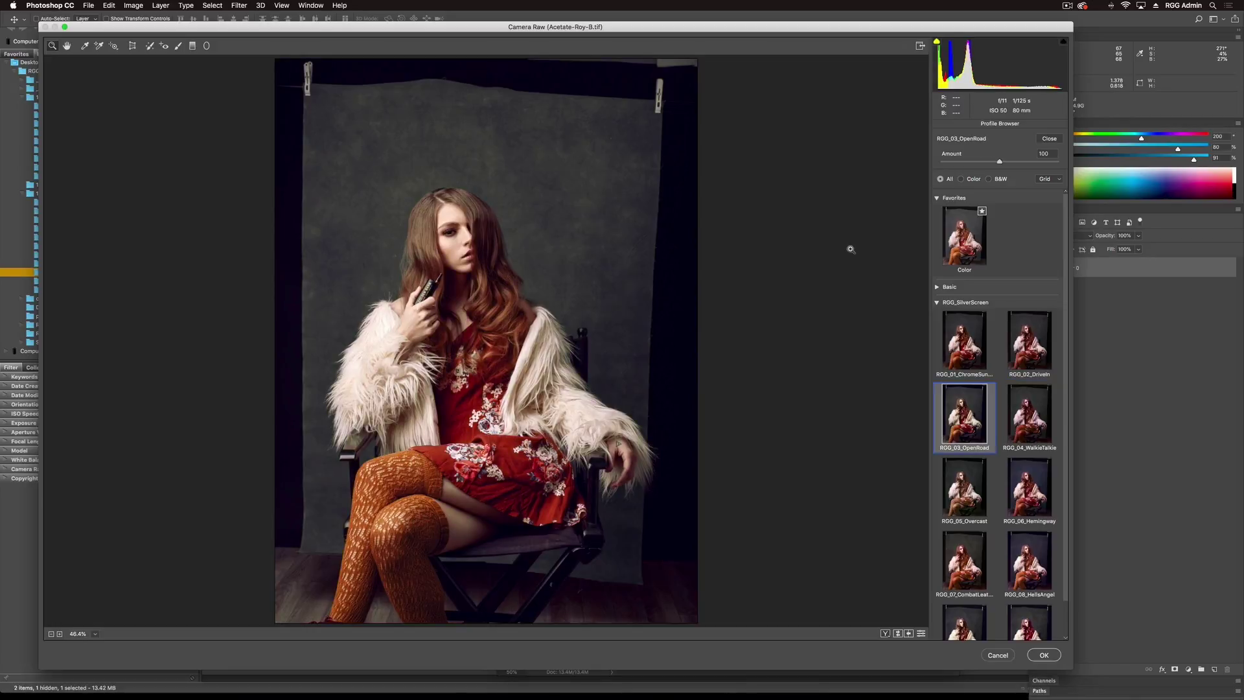
{"action": "key", "text": "Right"}
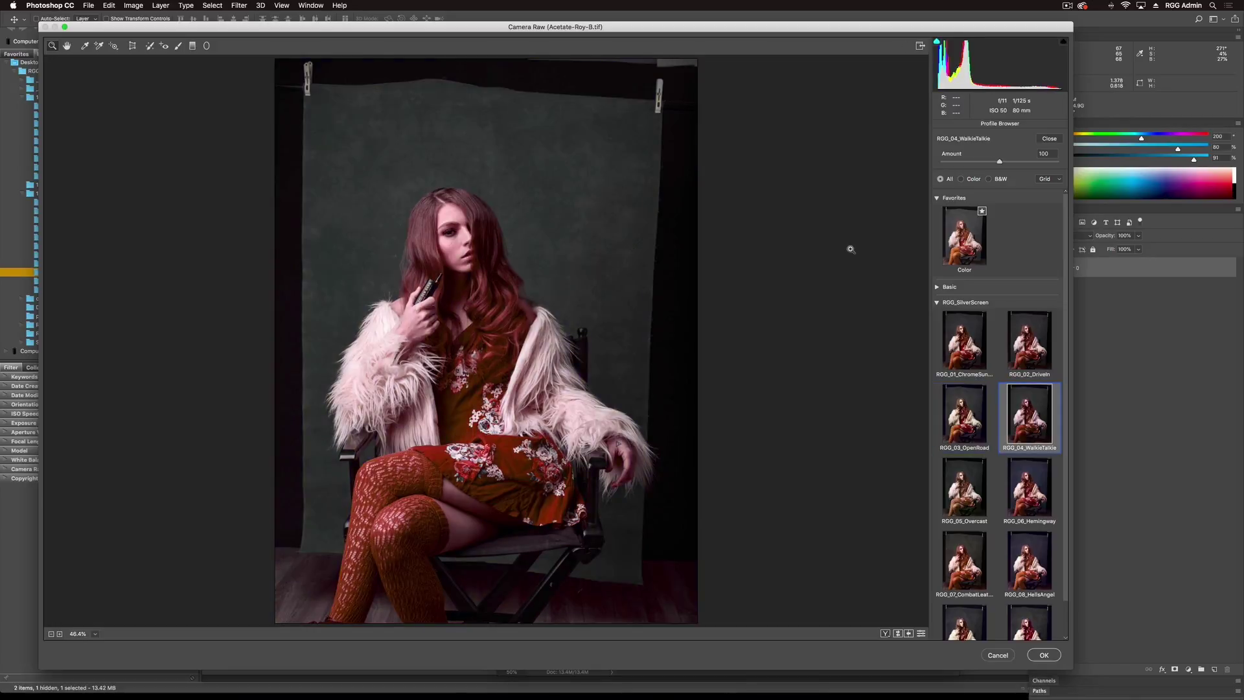
{"action": "key", "text": "Right"}
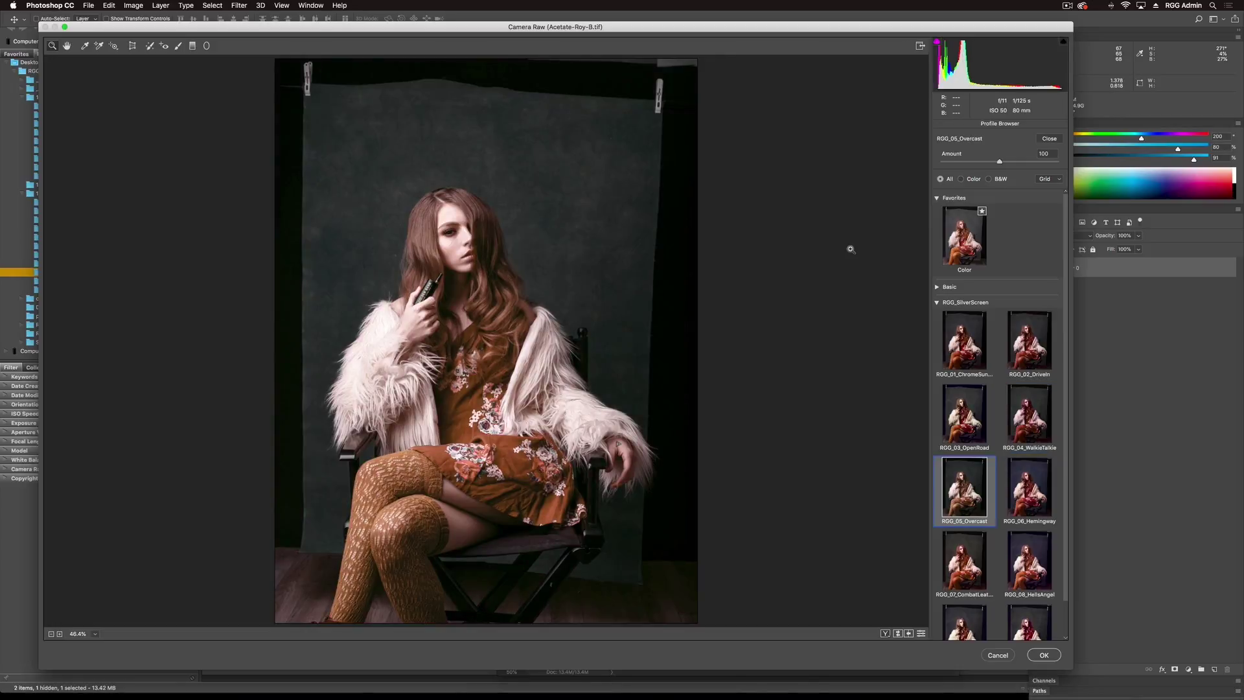
{"action": "key", "text": "Right"}
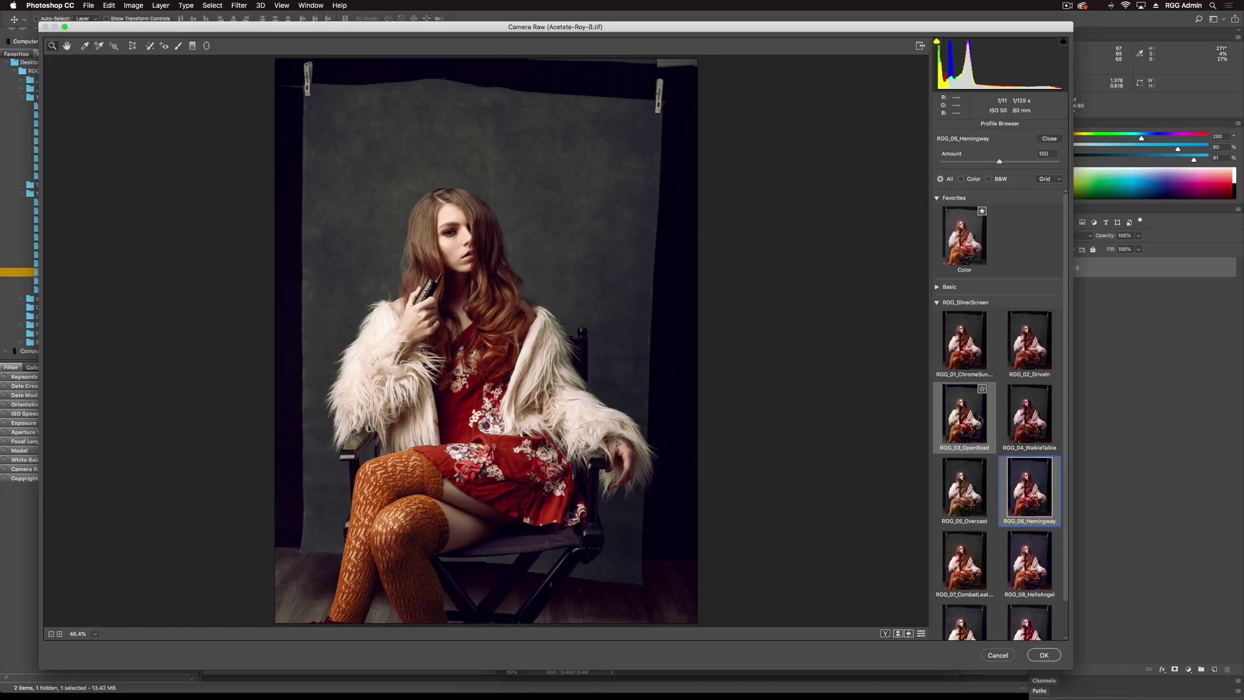
{"action": "scroll", "coordinate": [980, 421], "scroll_direction": "down", "scroll_amount": 2}
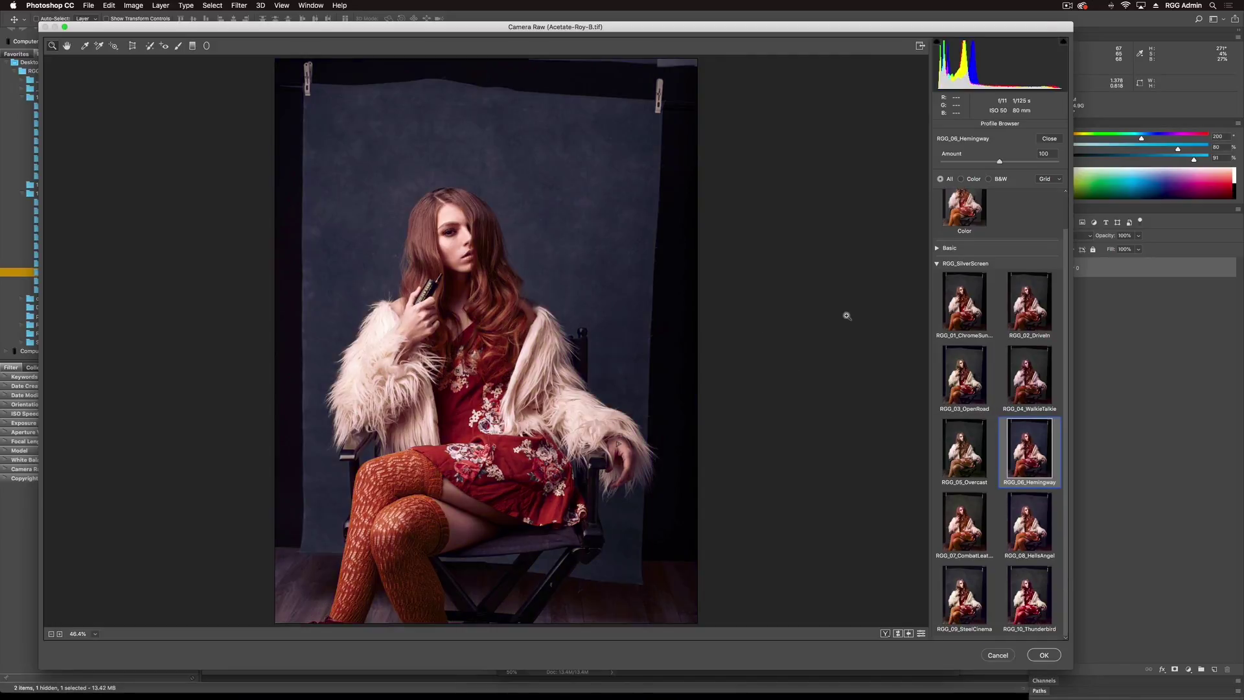
{"action": "key", "text": "Right"}
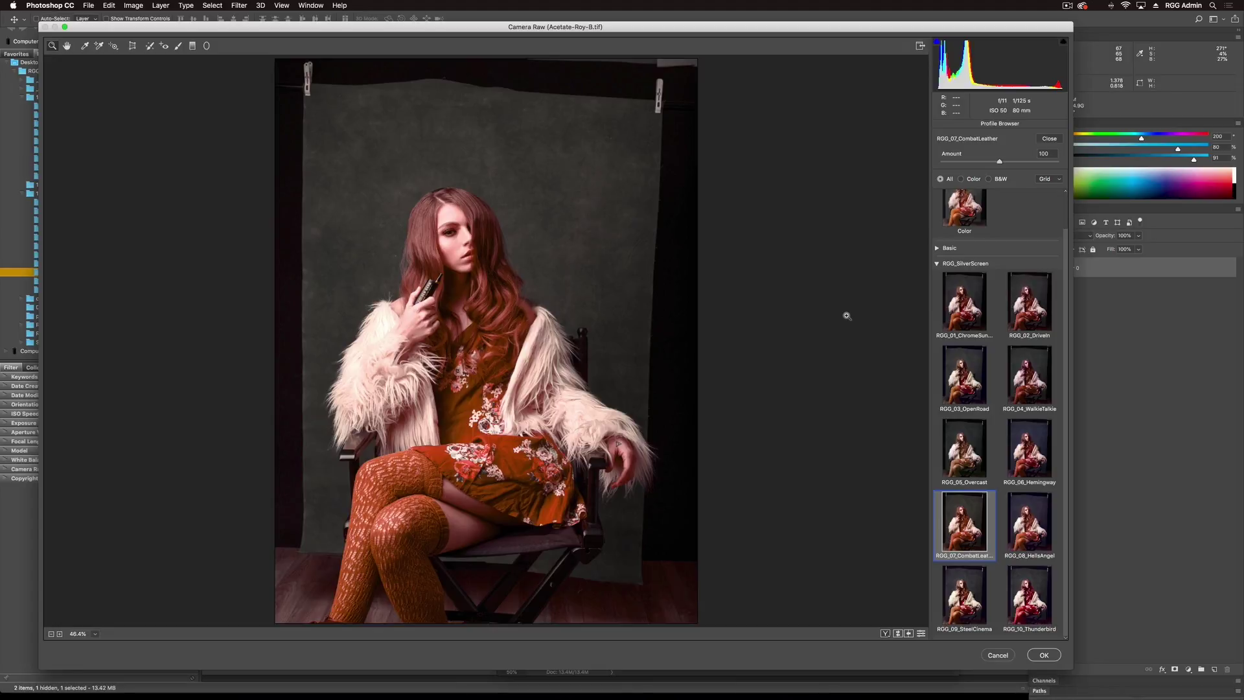
{"action": "key", "text": "Right"}
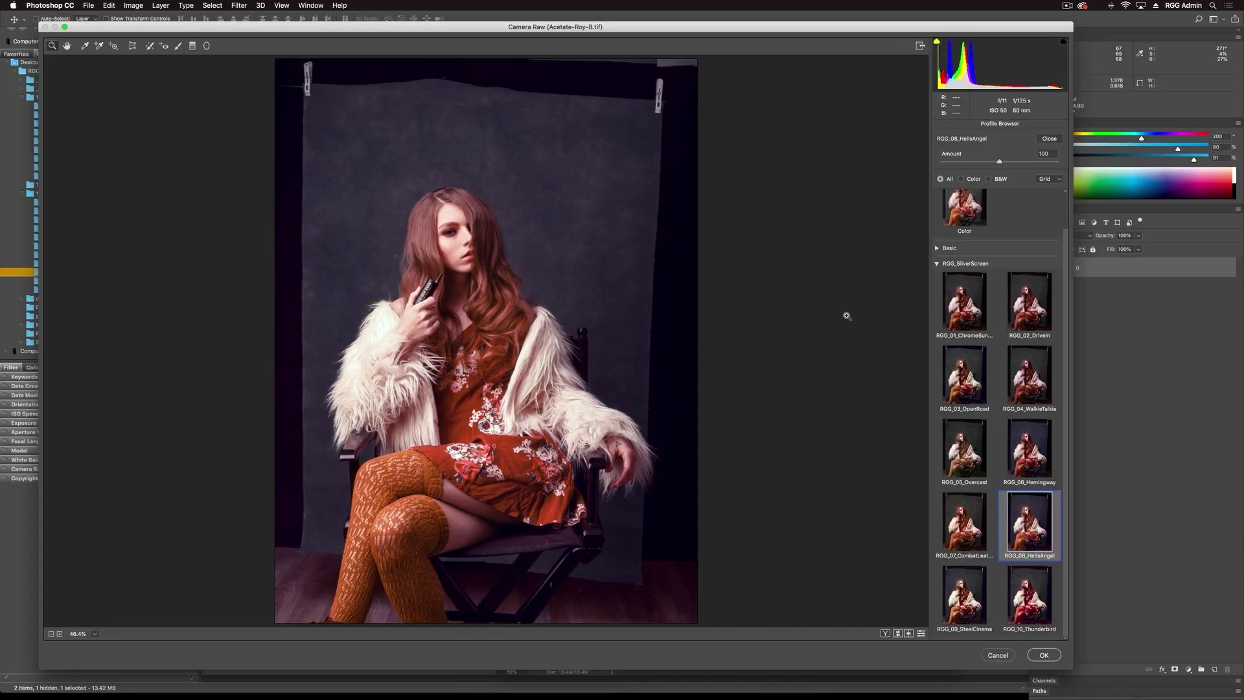
{"action": "key", "text": "Right"}
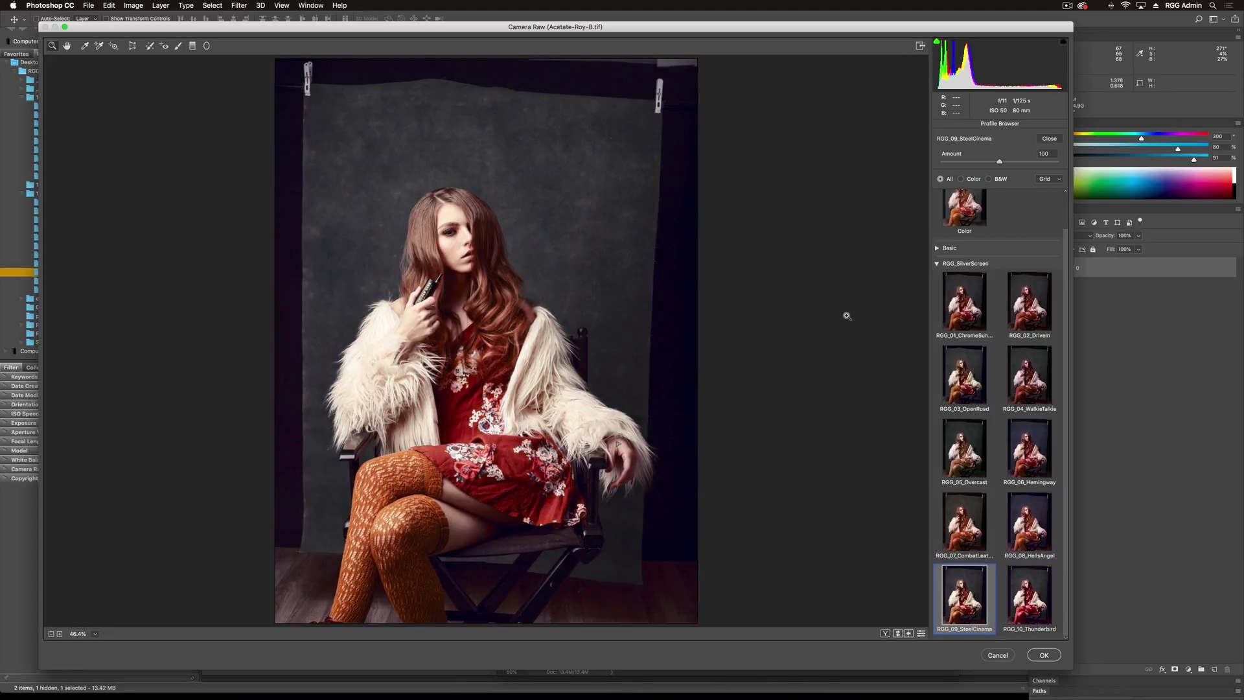
{"action": "key", "text": "Right"}
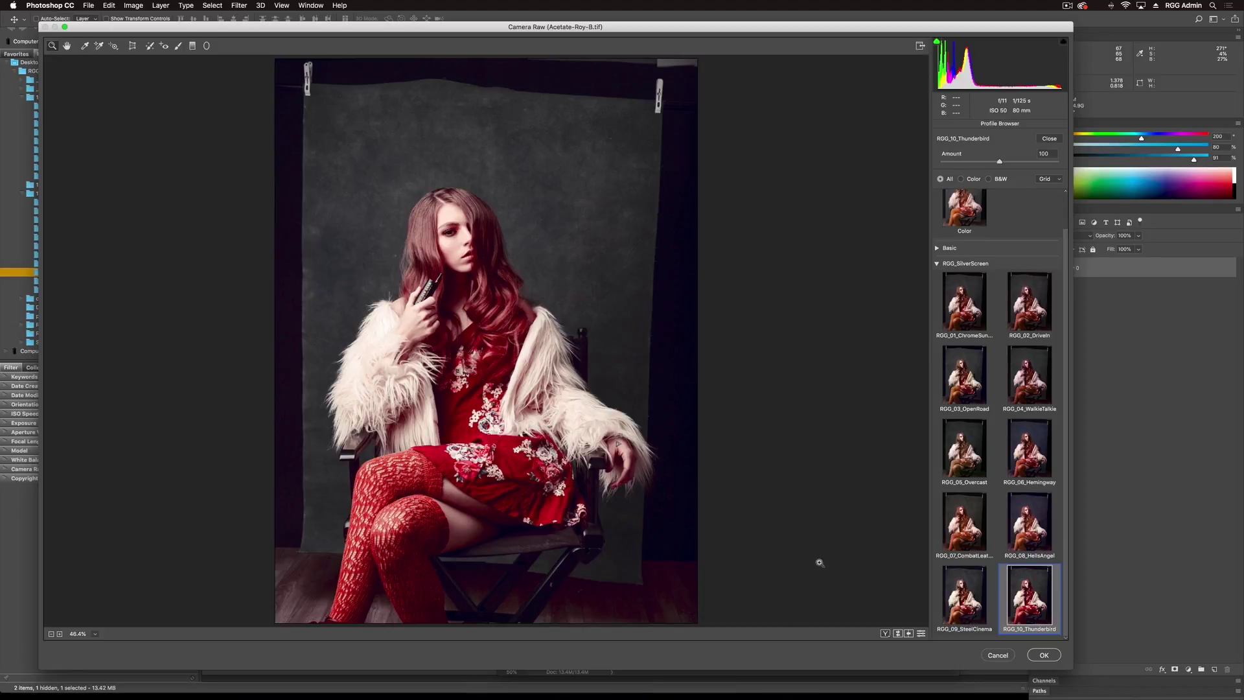
Step: Switch back to RGG_09_SteelCinema and lower its Amount to 80
{"action": "key", "text": "Left"}
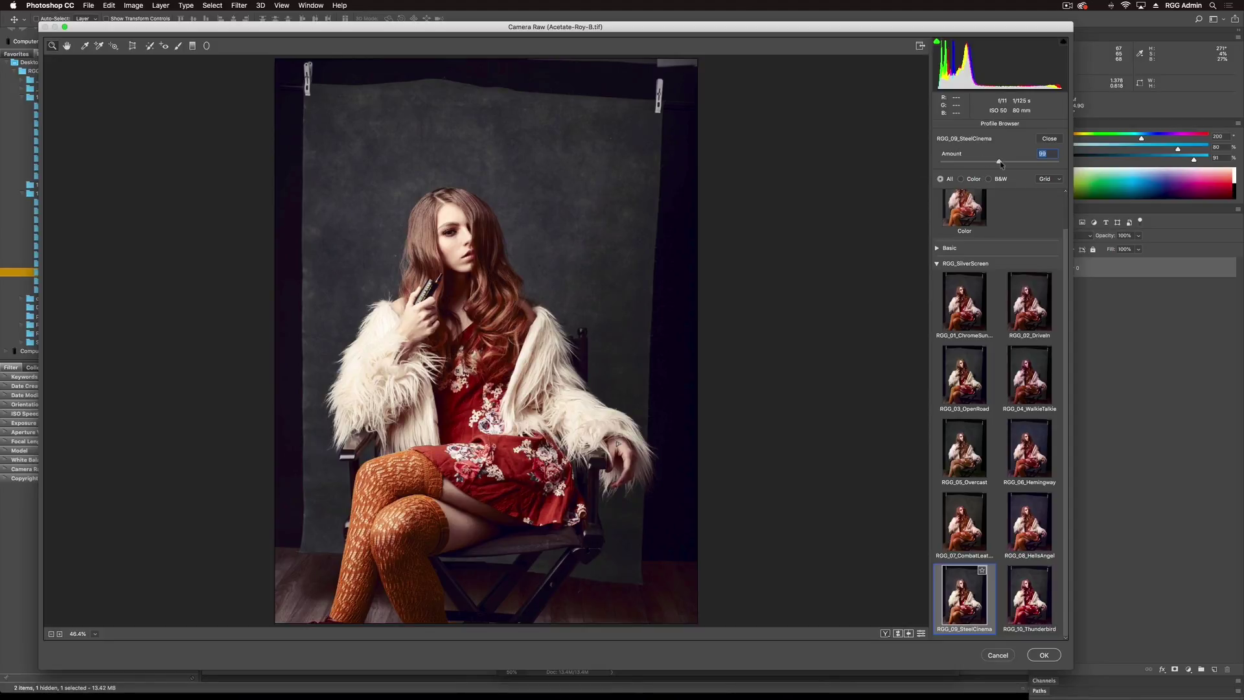
{"action": "left_click_drag", "start_coordinate": [1001, 164], "coordinate": [990, 165]}
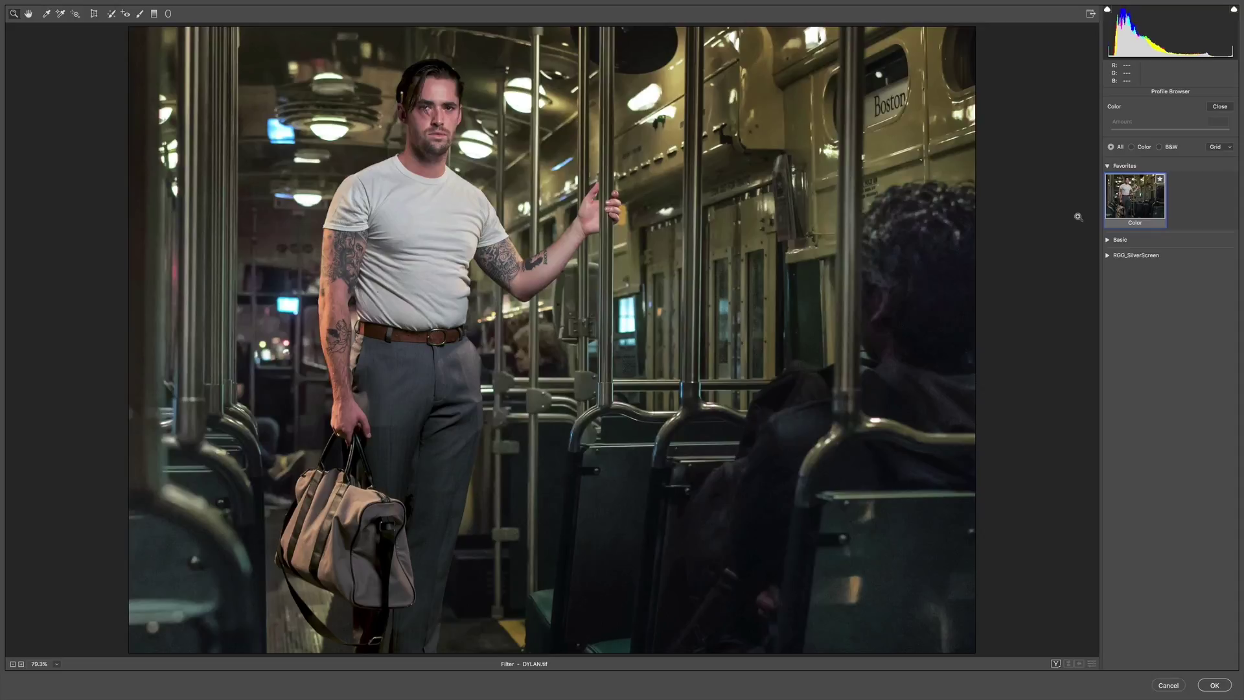
Step: Apply RGG_01_ChromeSunday to the bus photo, then preview each profile through RGG_10_Thunderbird
{"action": "left_click", "coordinate": [1108, 256]}
{"action": "key", "text": "Down"}
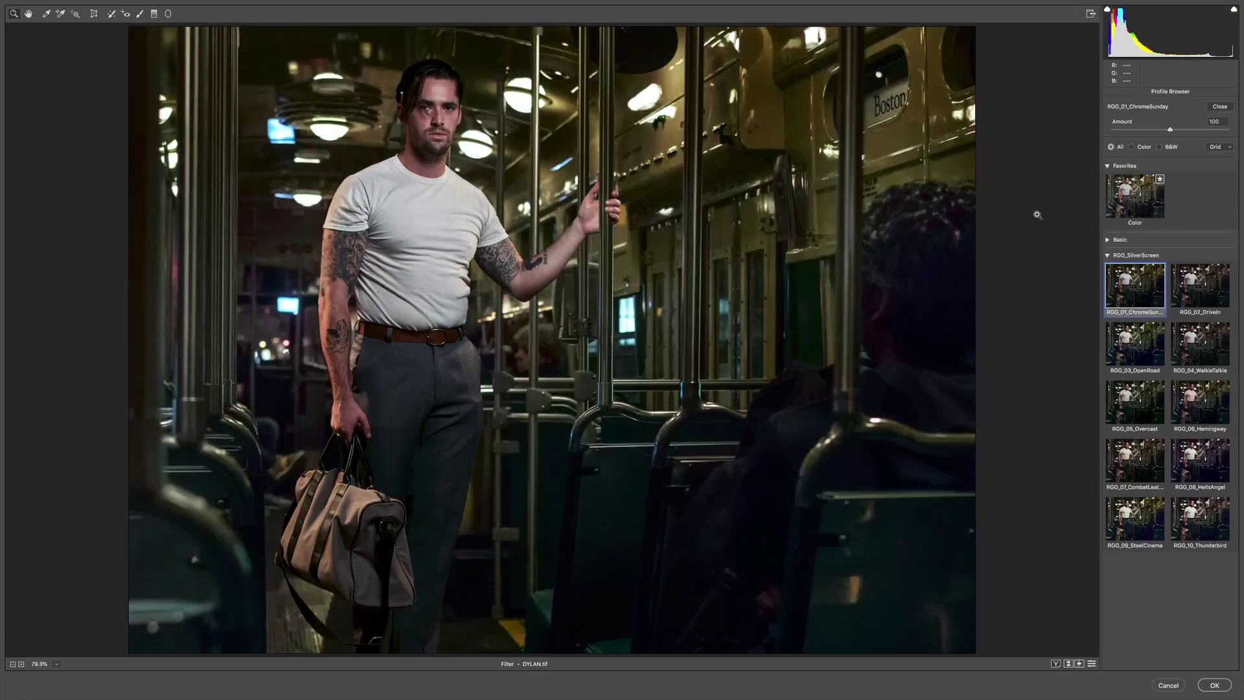
{"action": "key", "text": "Right"}
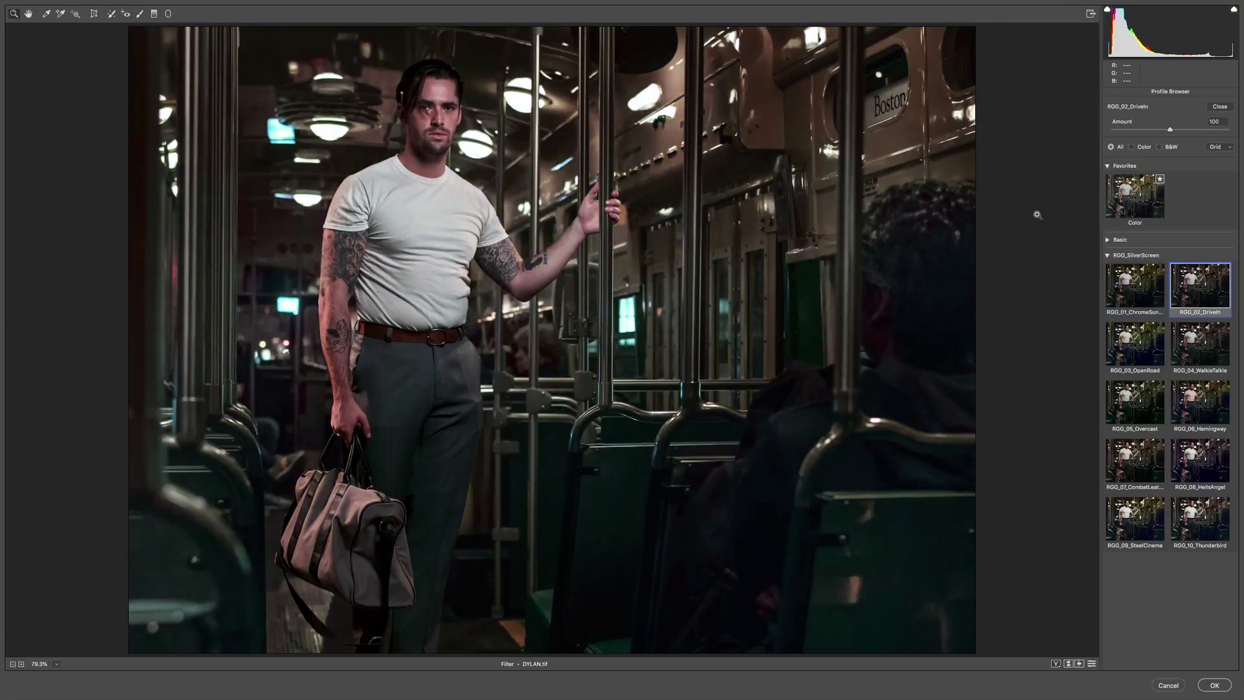
{"action": "key", "text": "Right"}
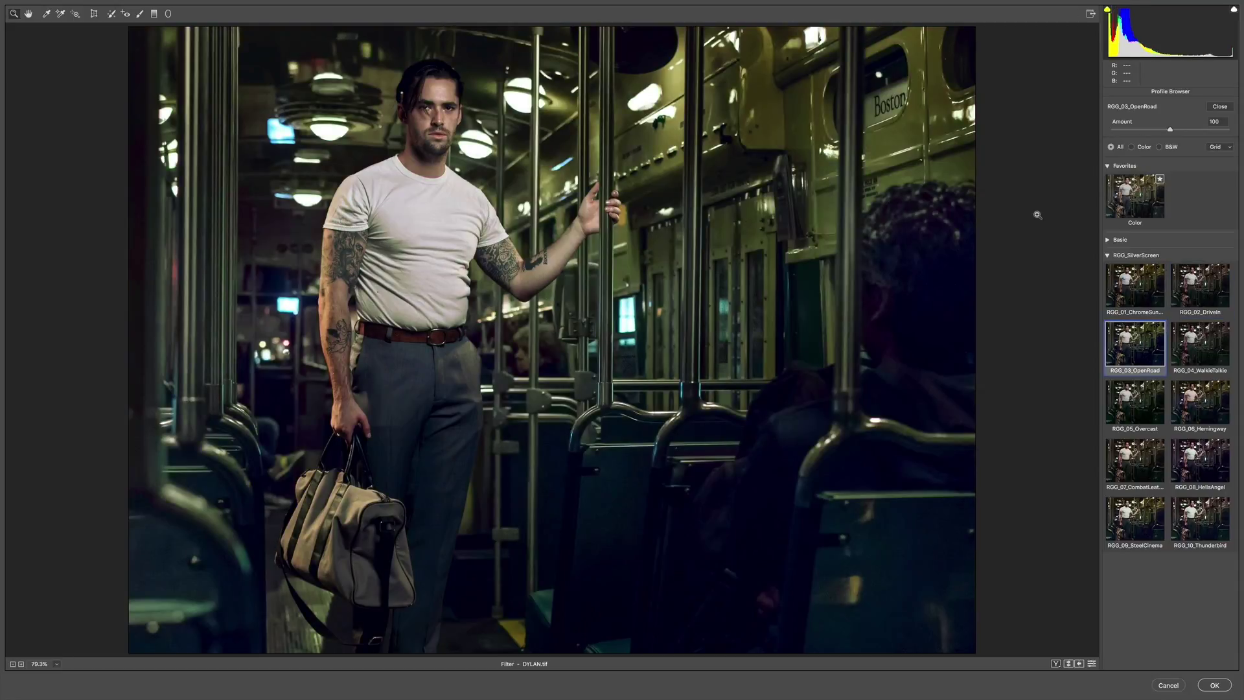
{"action": "key", "text": "Right"}
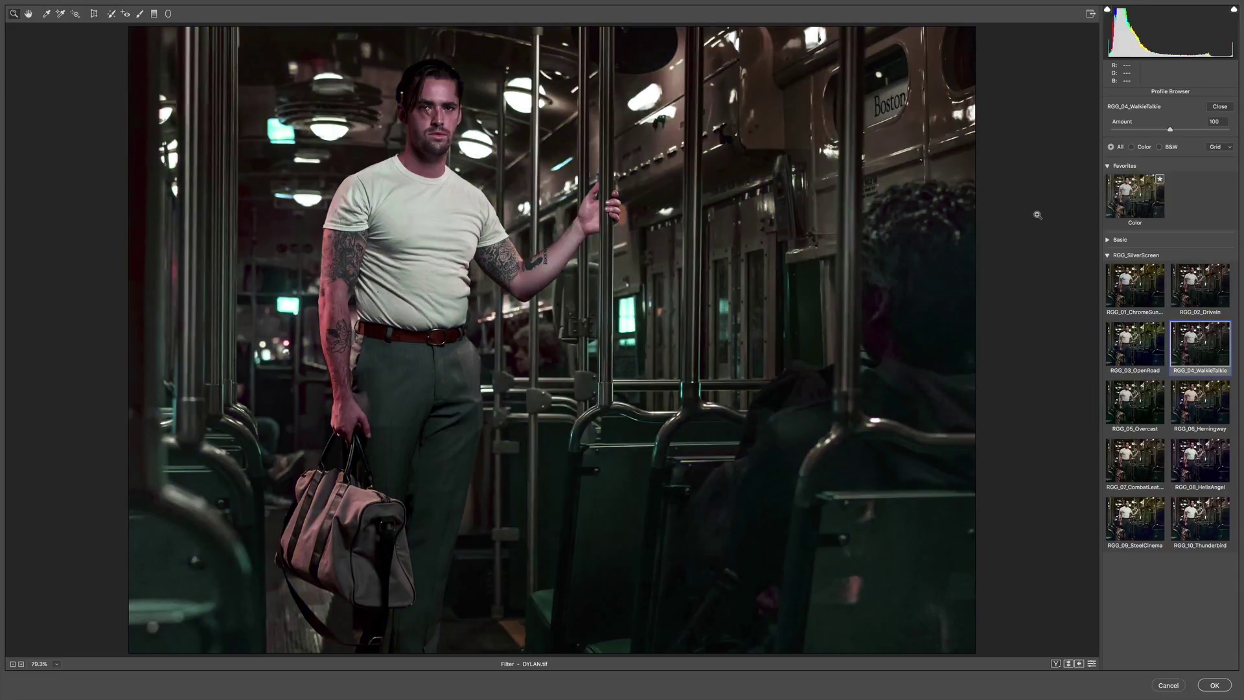
{"action": "key", "text": "Right"}
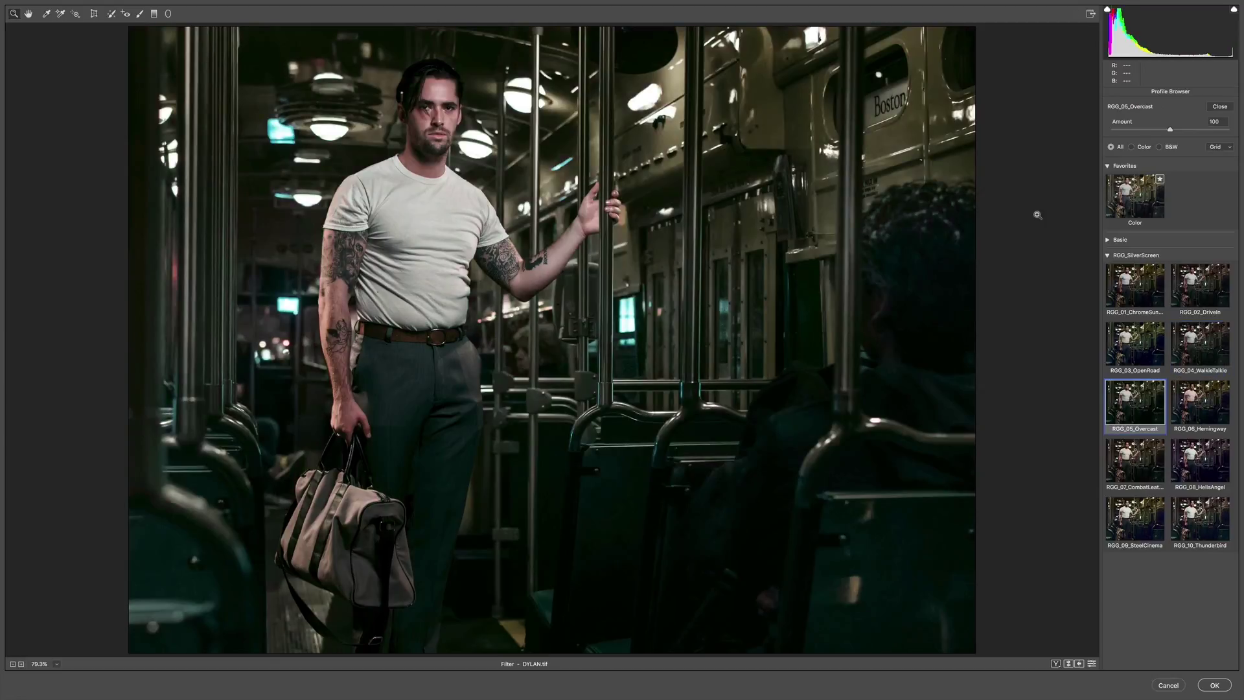
{"action": "key", "text": "Right"}
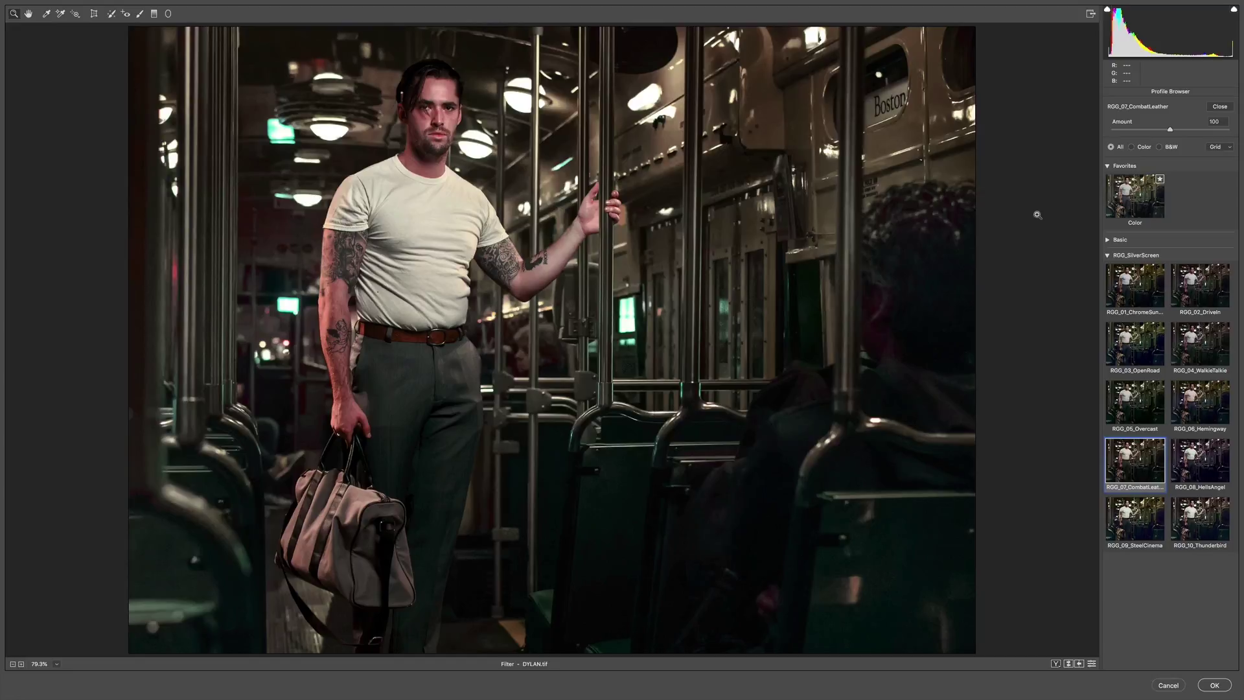
{"action": "key", "text": "Right"}
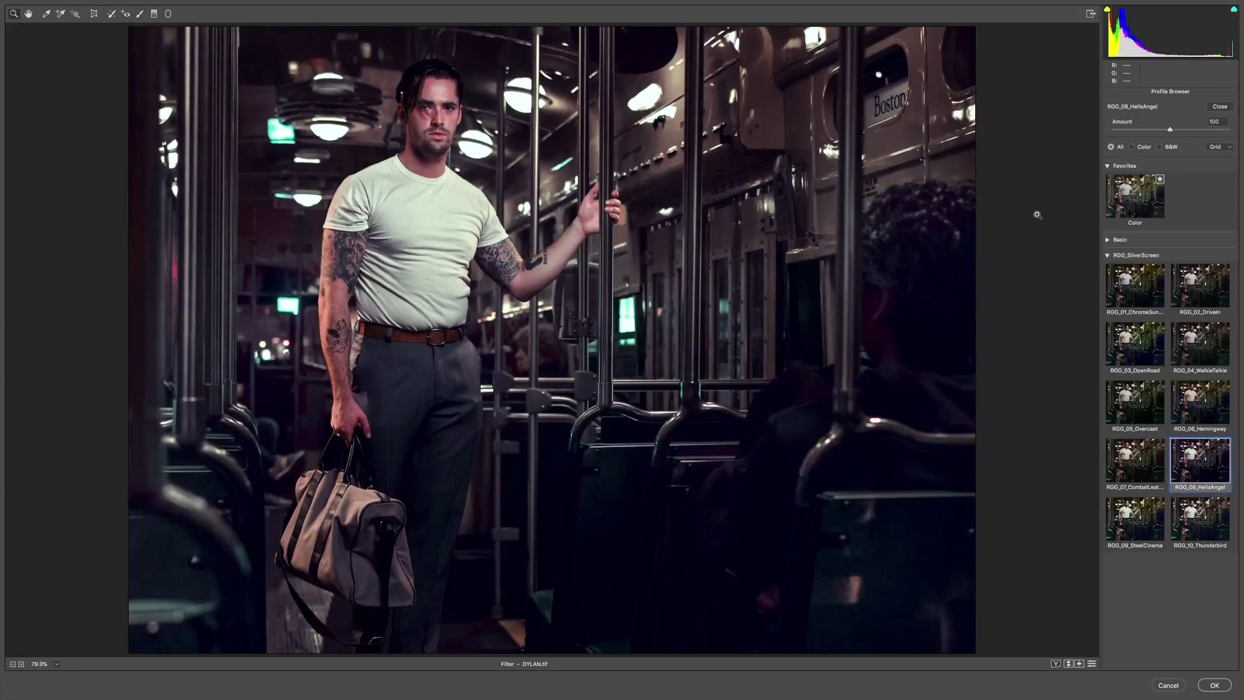
{"action": "key", "text": "Right"}
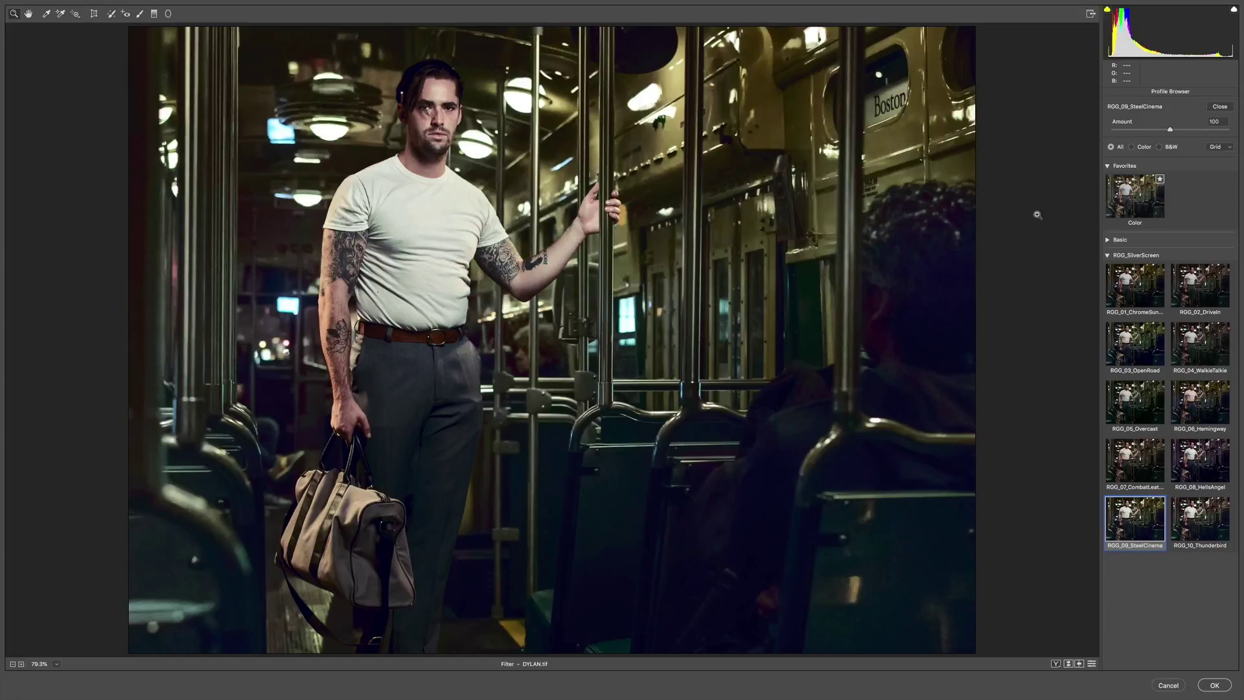
{"action": "key", "text": "Right"}
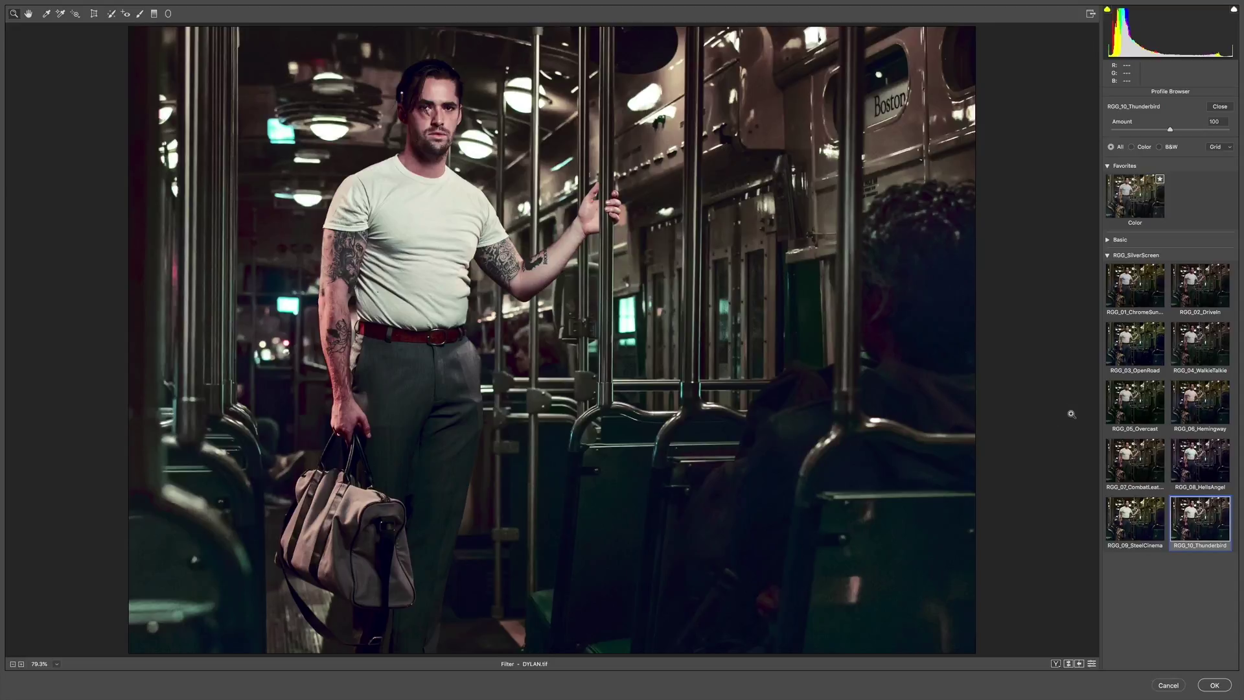
Step: Try RGG_05_Overcast on the bus photo, then apply RGG_07_CombatLeather instead
{"action": "left_click", "coordinate": [1134, 402]}
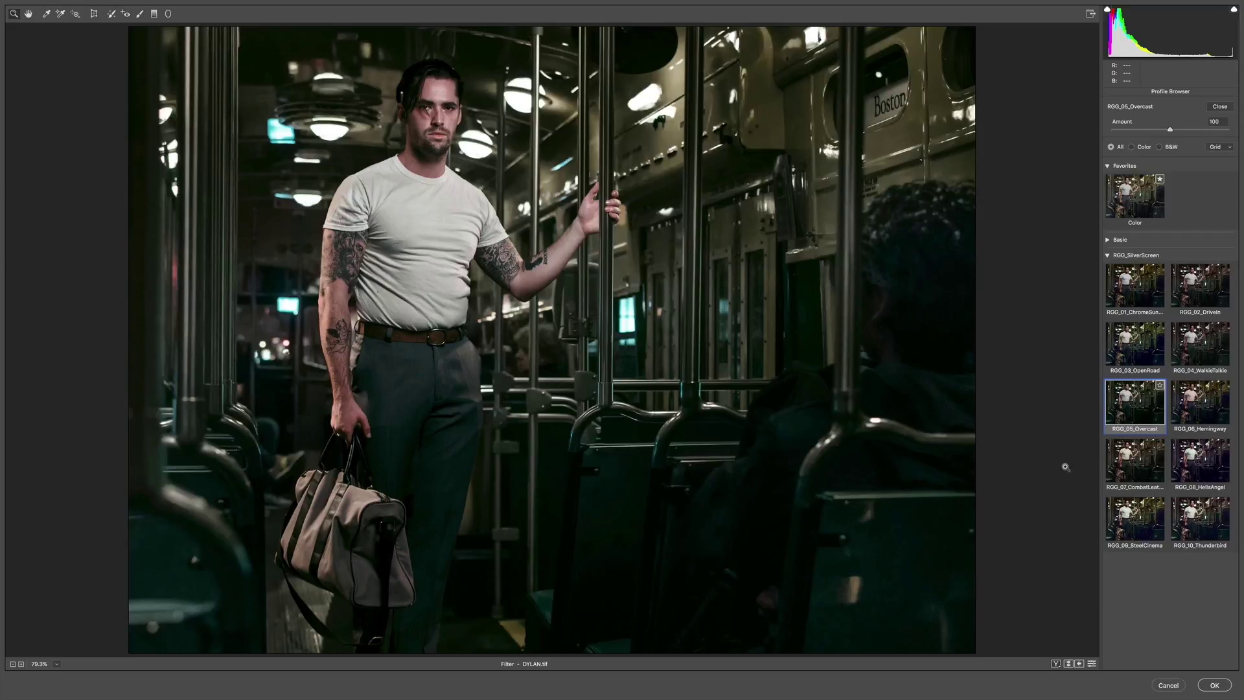
{"action": "left_click", "coordinate": [1134, 460]}
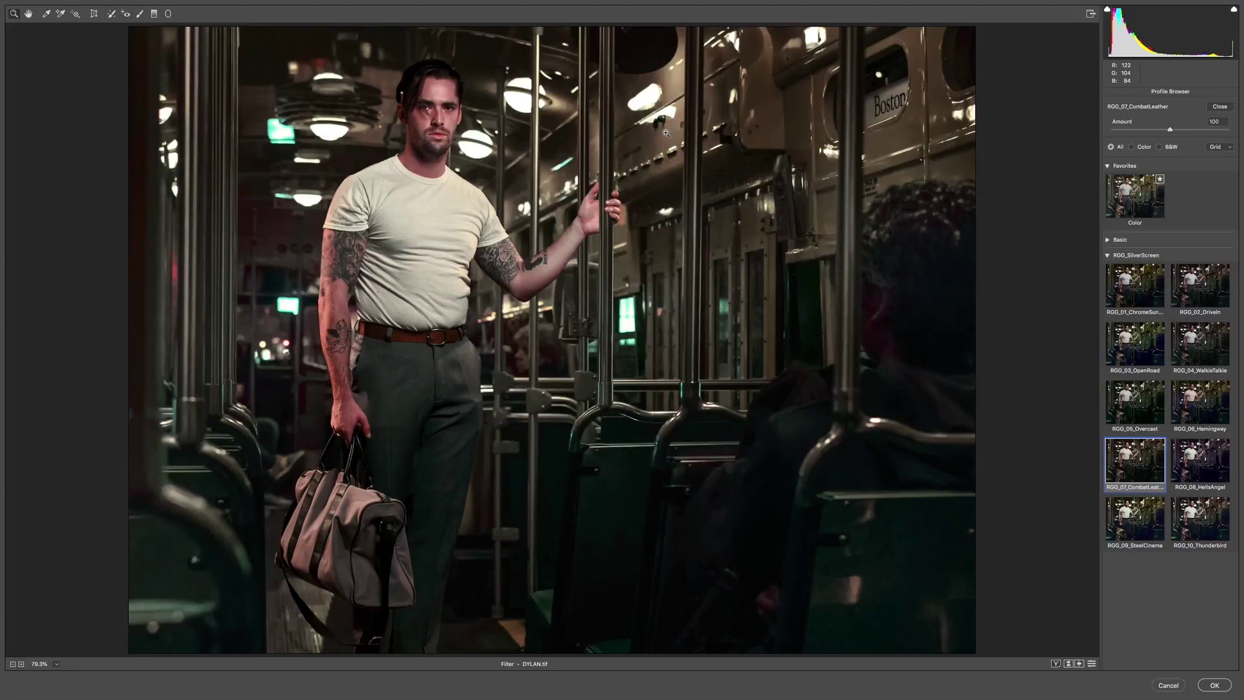
Step: Lower the RGG_07_CombatLeather Amount from 100 to about 84
{"action": "left_click", "coordinate": [1170, 129]}
{"action": "left_click_drag", "start_coordinate": [1170, 130], "coordinate": [1161, 132]}
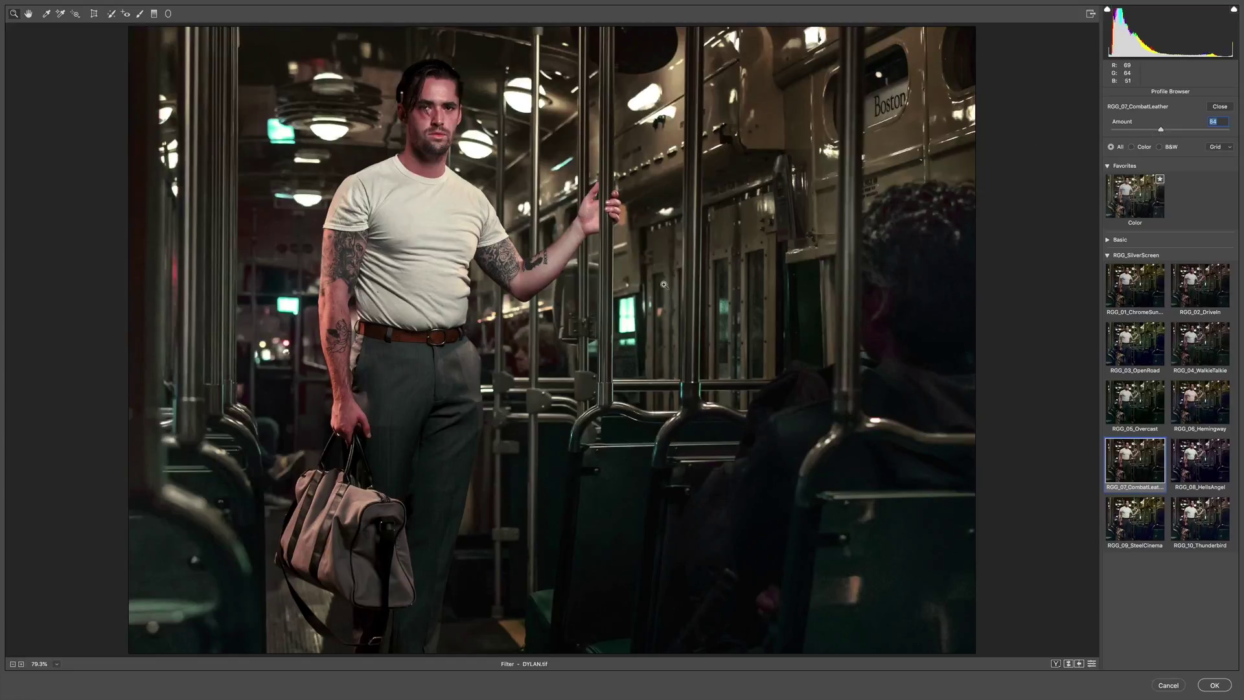